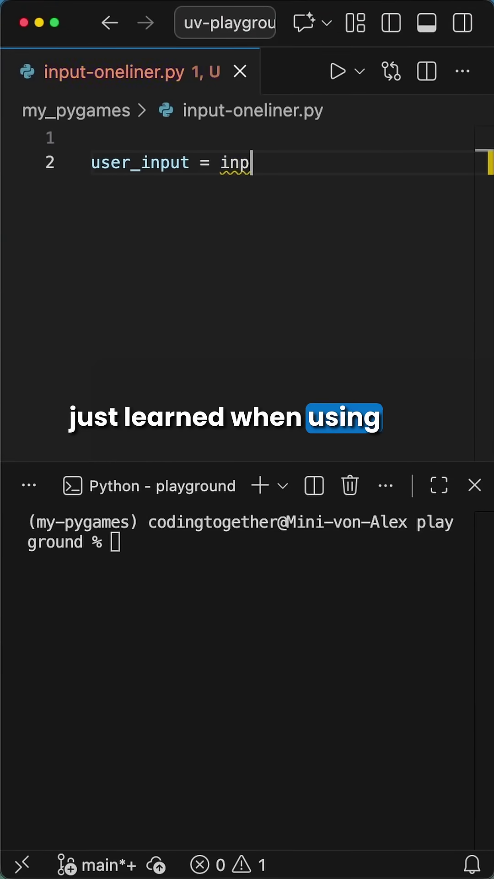
type("ut(\"Name:")
Write the input line, an if/else setting name or None, and the print f-string
key("Right")
key("Right")
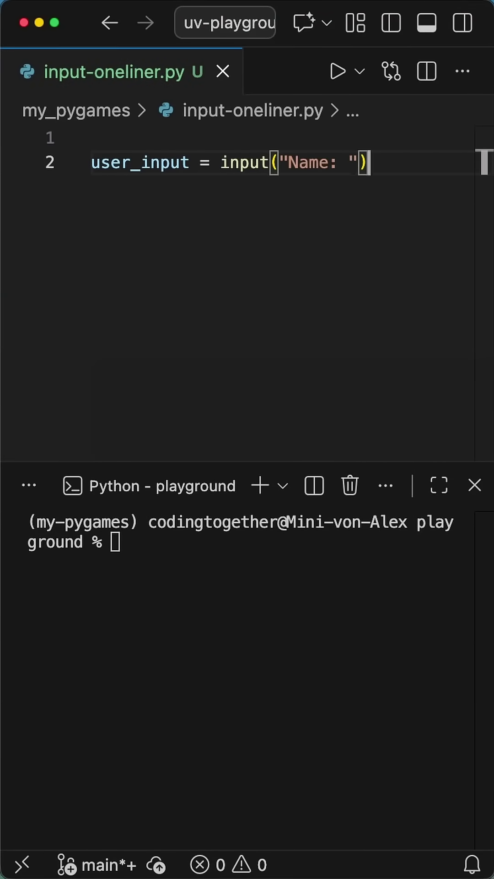
key("Return")
key("Return")
type("if user_input")
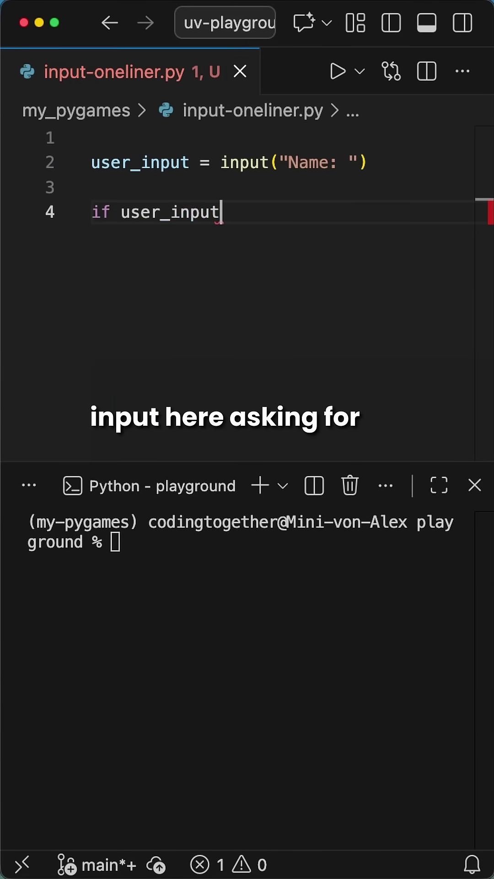
type(":")
key("Return")
type("= user_i")
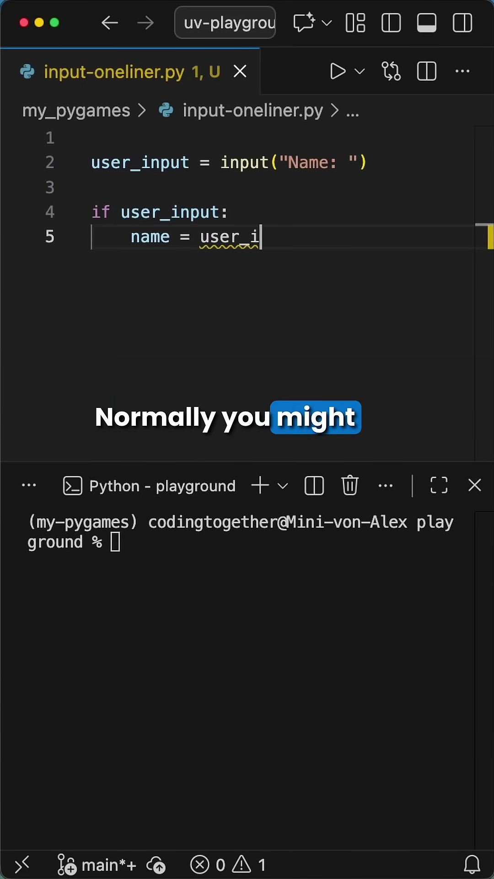
type("nput")
key("Return")
key("BackSpace")
type("else:")
key("Return")
type("nam")
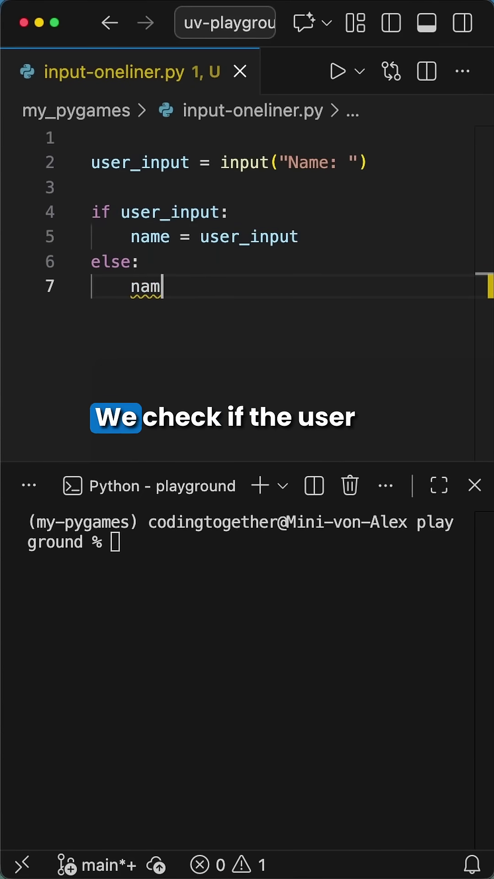
type("e = None")
key("Return")
key("Return")
key("BackSpace")
type("prin")
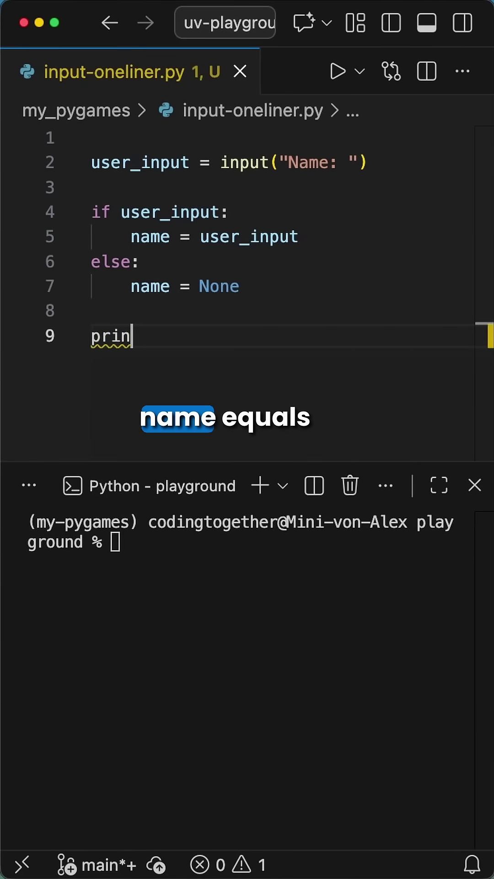
type("t(f\"Hello, {name}")
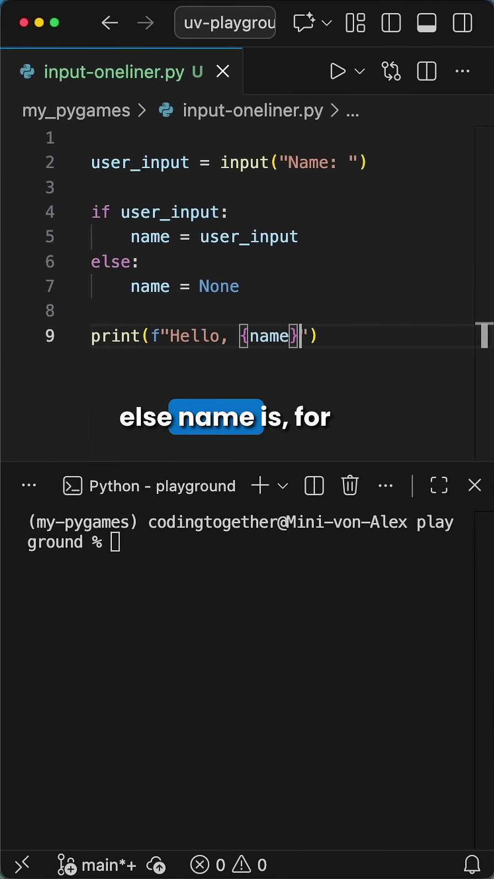
type("!\"")
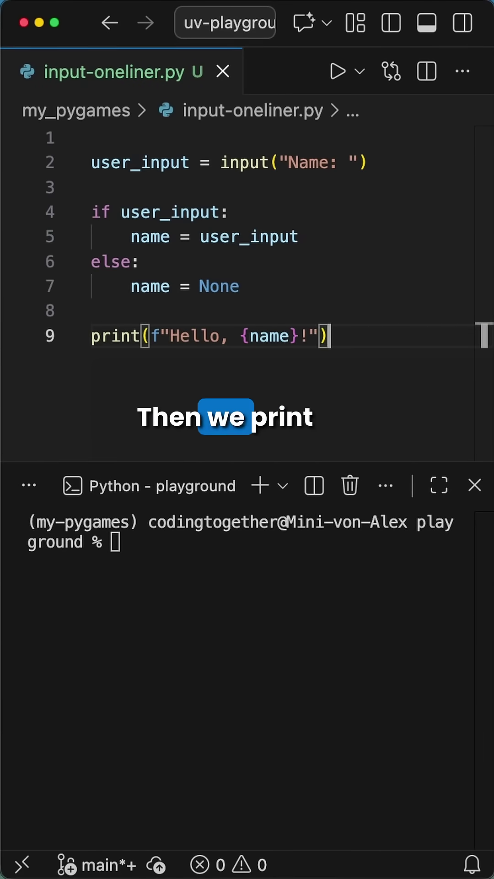
Run the script twice, once with a name and once with empty input
key("ctrl+s")
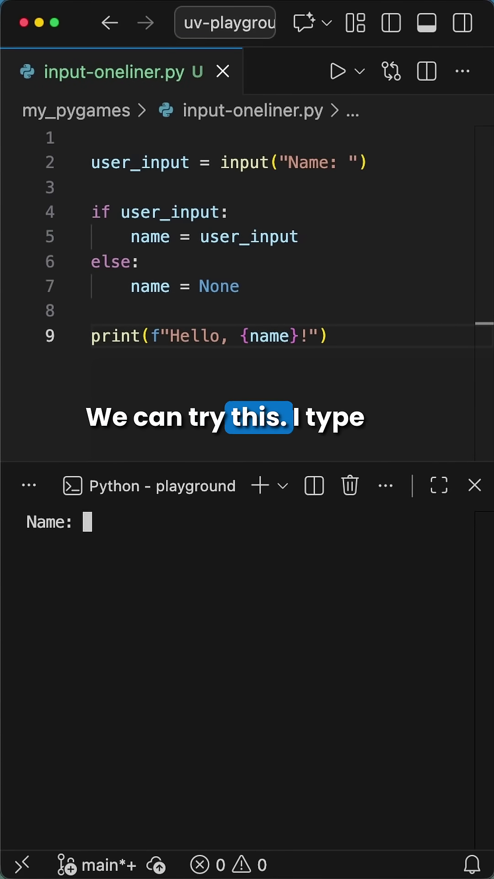
type("Alex")
key("Return")
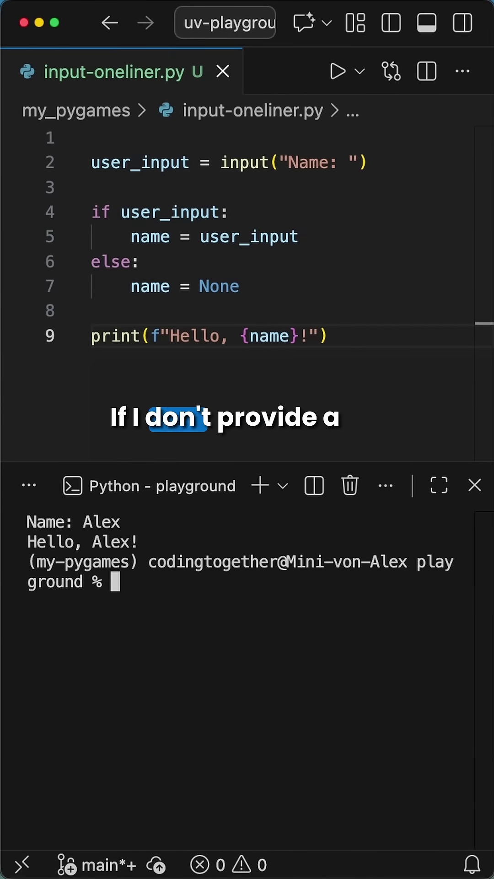
key("ctrl+s")
key("Return")
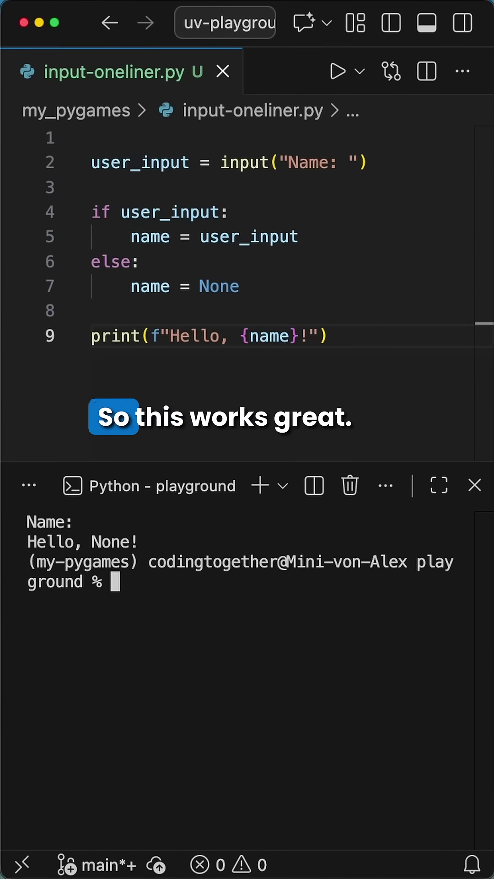
Clear the terminal and replace the lines 4–7 if/else with 'name = user_input or None'
key("ctrl+l")
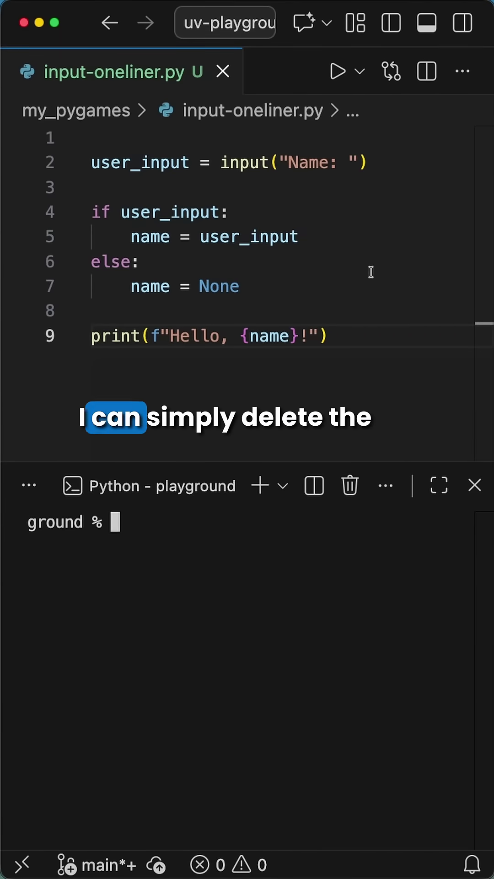
double_click(227, 286)
left_click_drag(241, 286, 92, 213)
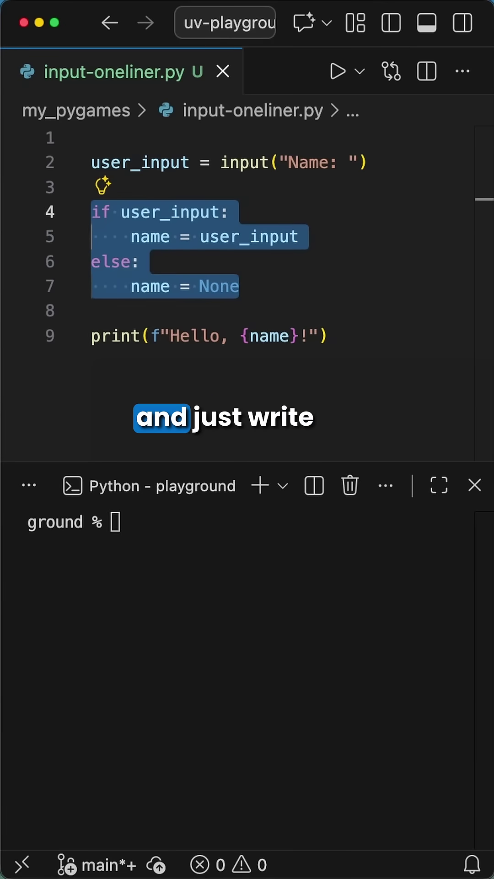
type("name = us")
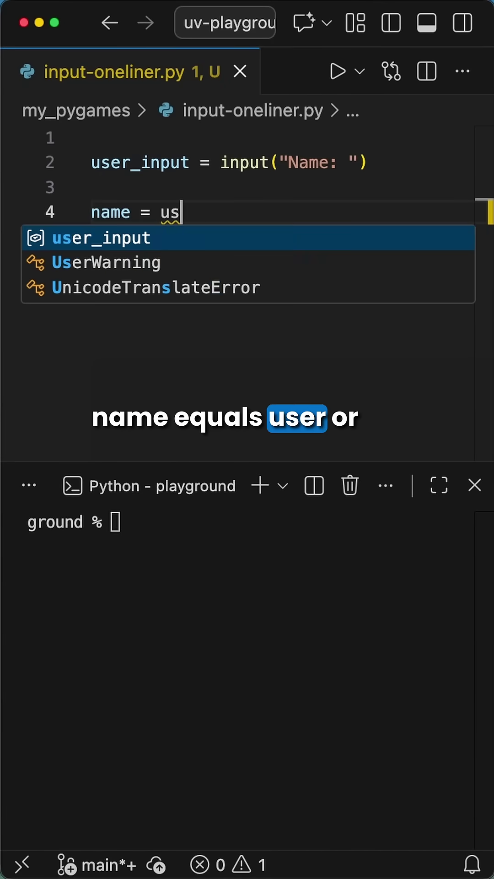
key("Tab")
type("or ")
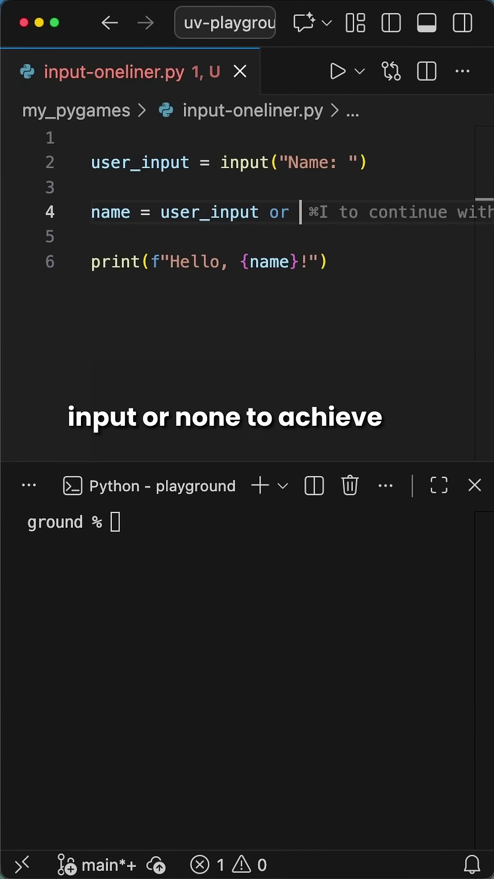
type("None")
Dismiss the completion suggestions in the one-line script
key("Escape")
left_click(314, 515)
type("Alex")
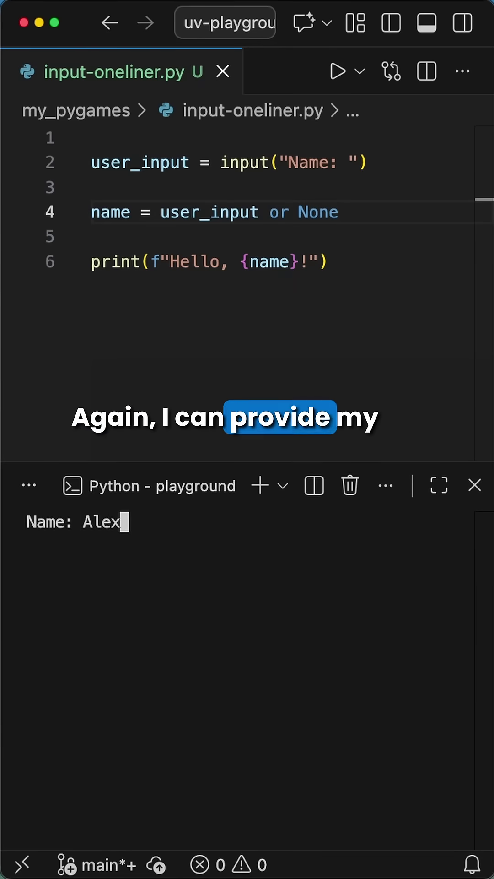
Submit the typed name, then an empty name so the script prints 'Hello, None!'
key("Return")
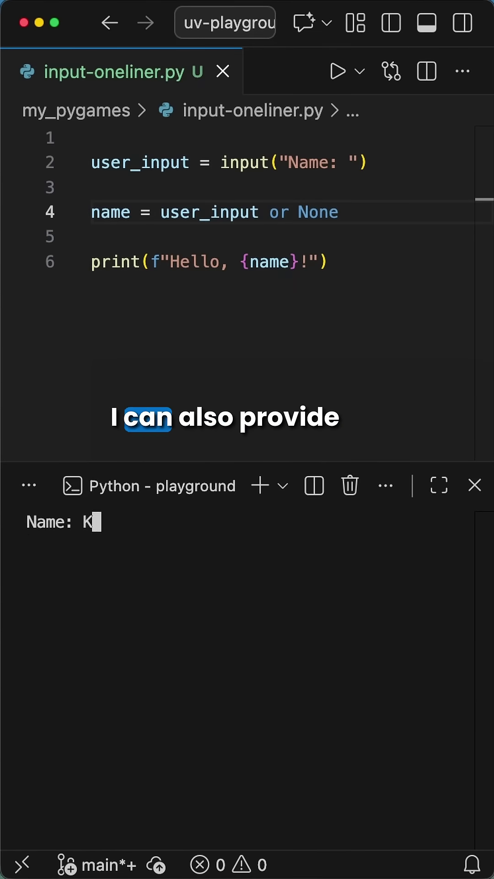
key("Return")
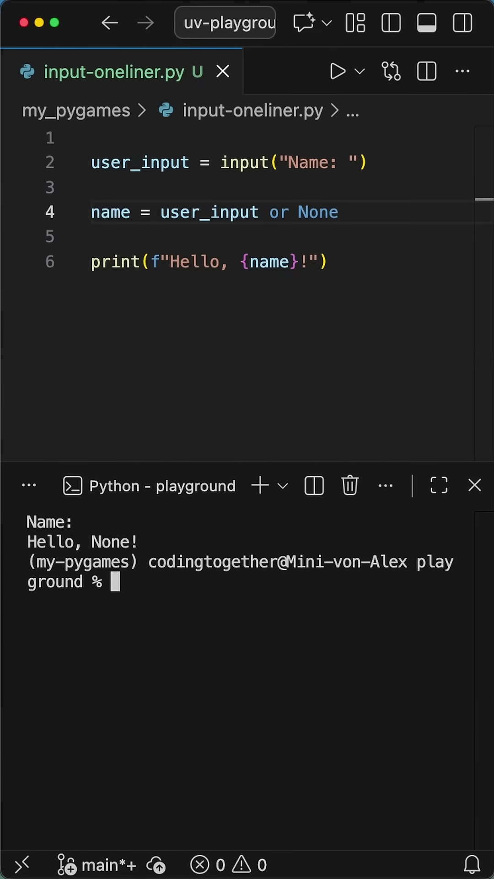